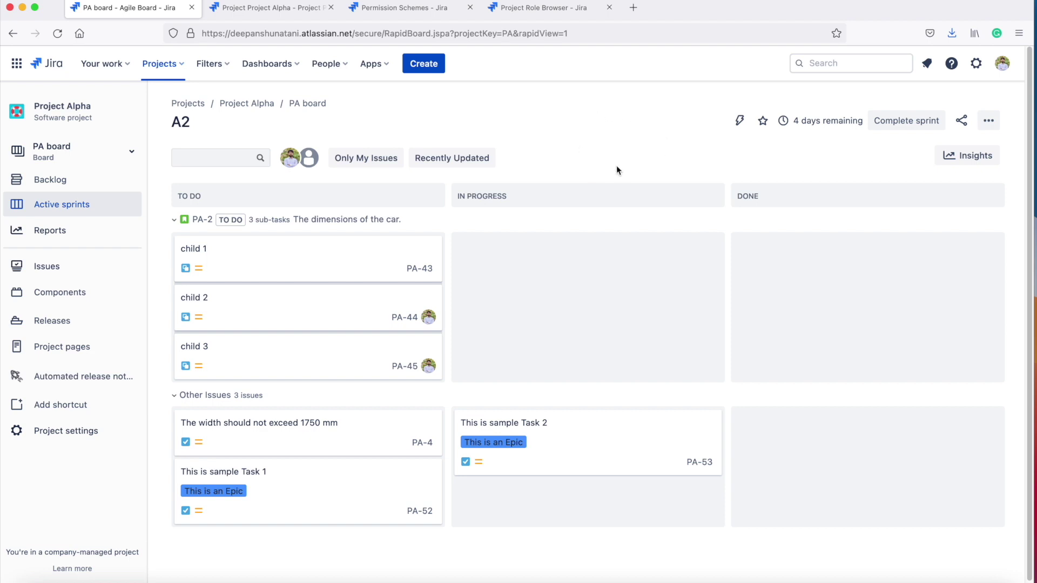
Step: Open the PA board's settings and its saved filter's query for editing
left_click(988, 120)
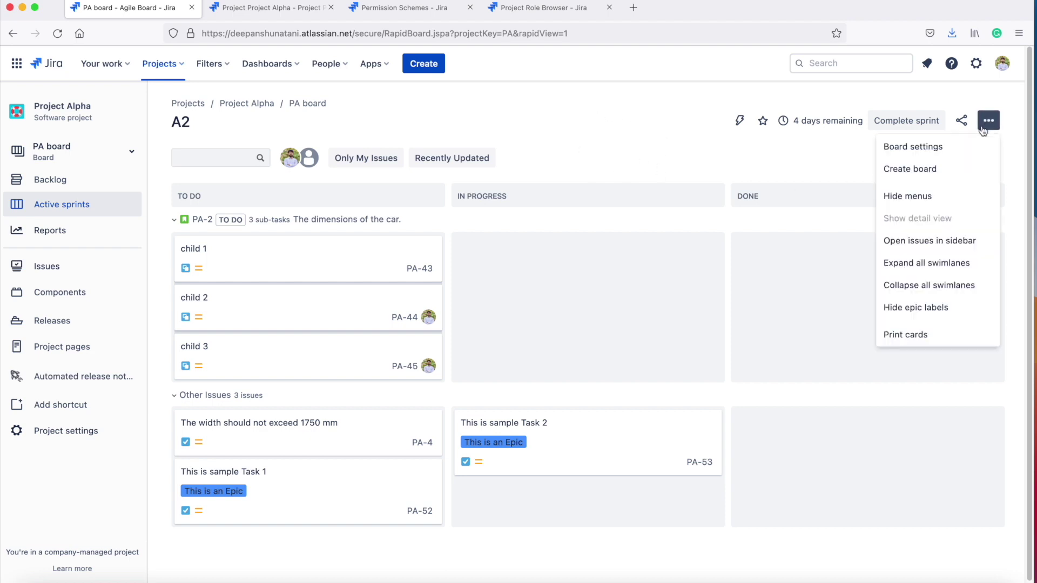
left_click(905, 145)
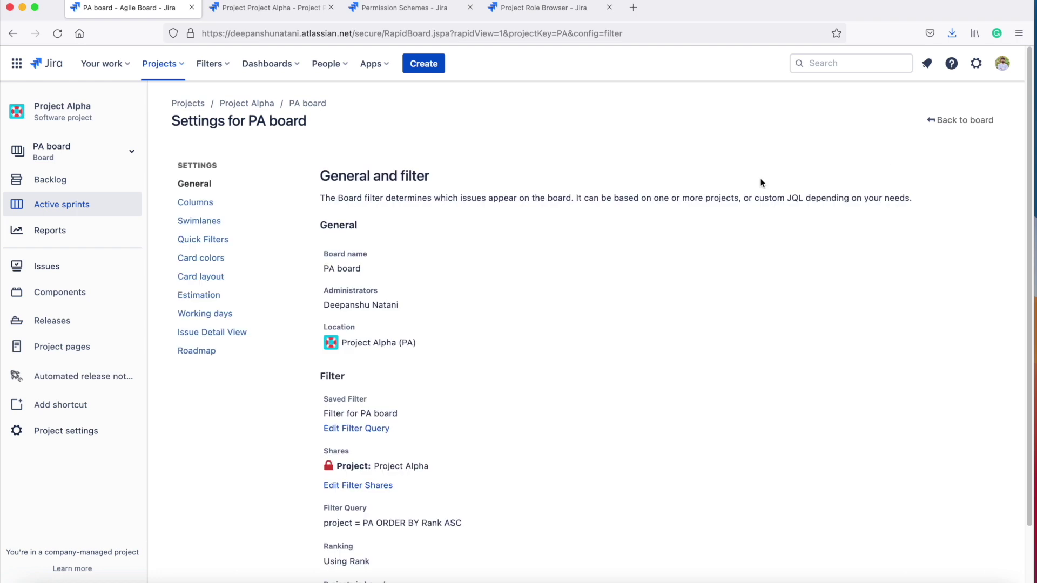
scroll(533, 363, "down", 2)
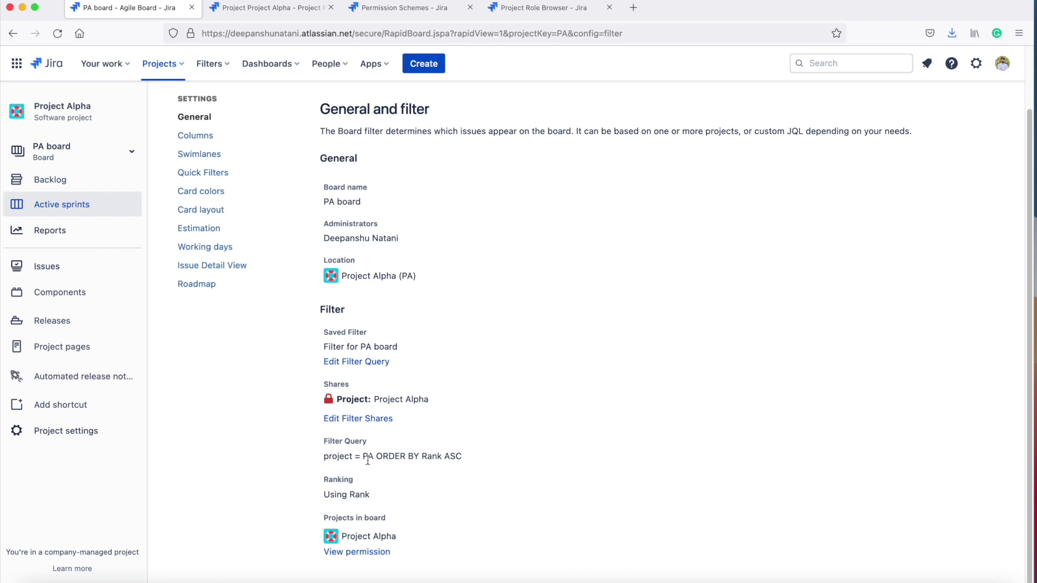
left_click(347, 363)
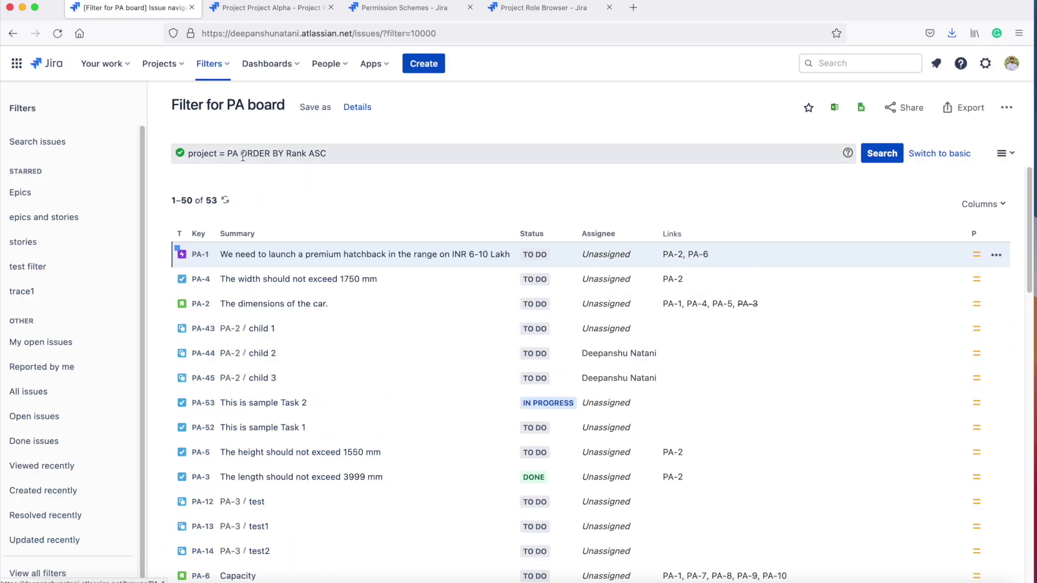
Step: Replace the filter query with an assignee condition that matches the board administrator
left_click(243, 156)
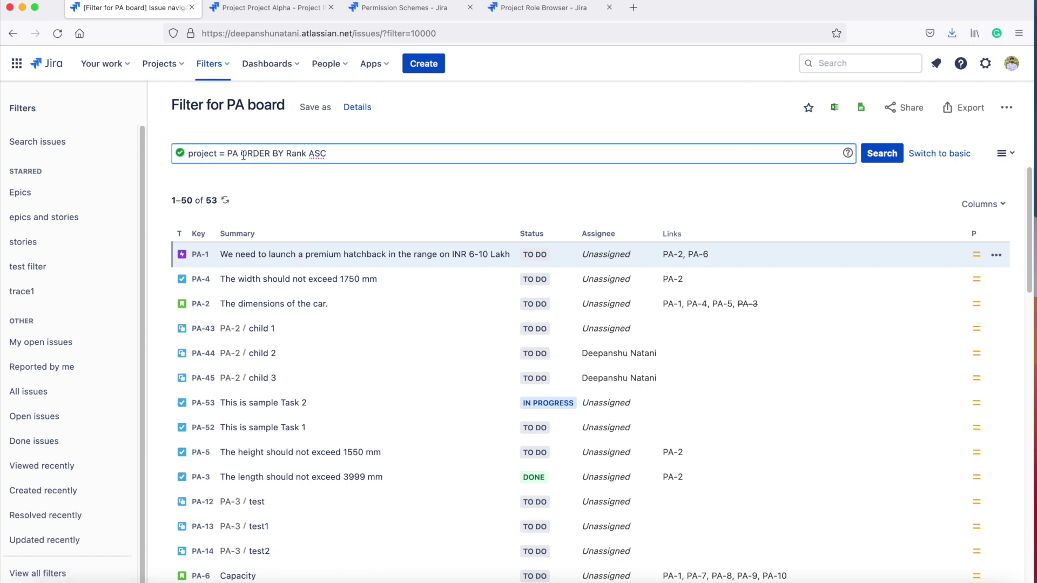
key("super+a")
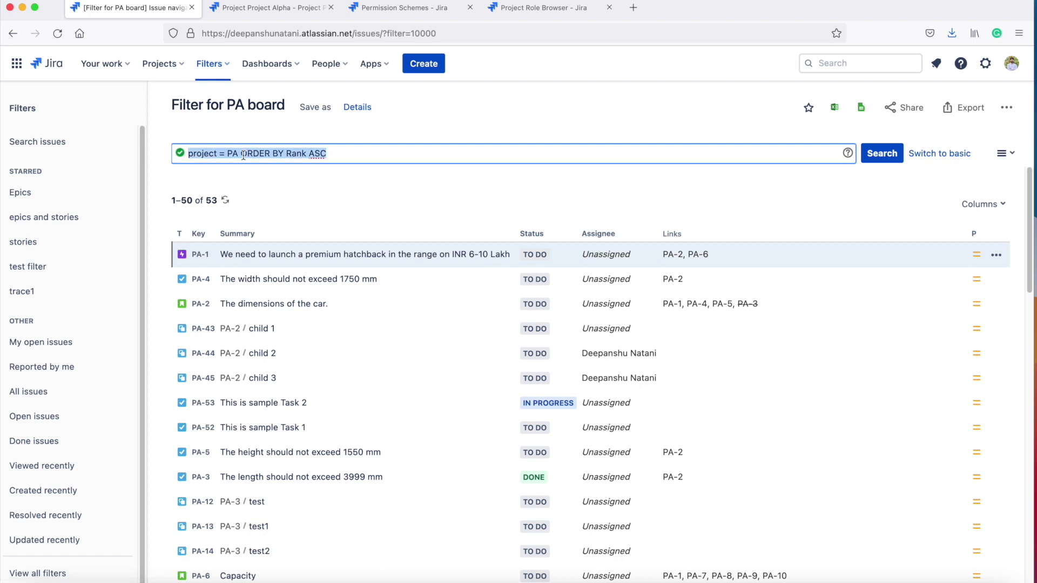
type("as")
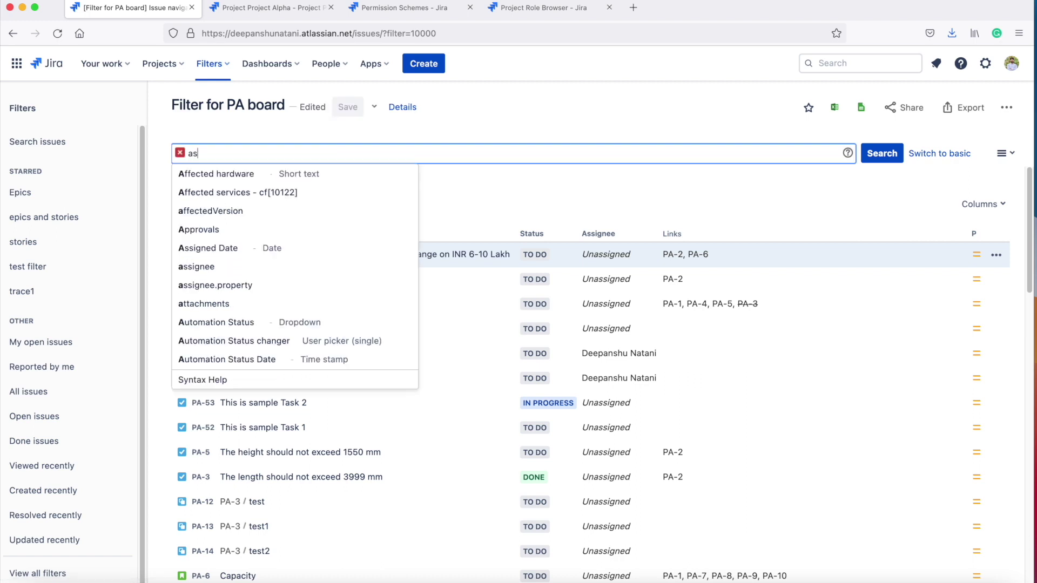
type("signee")
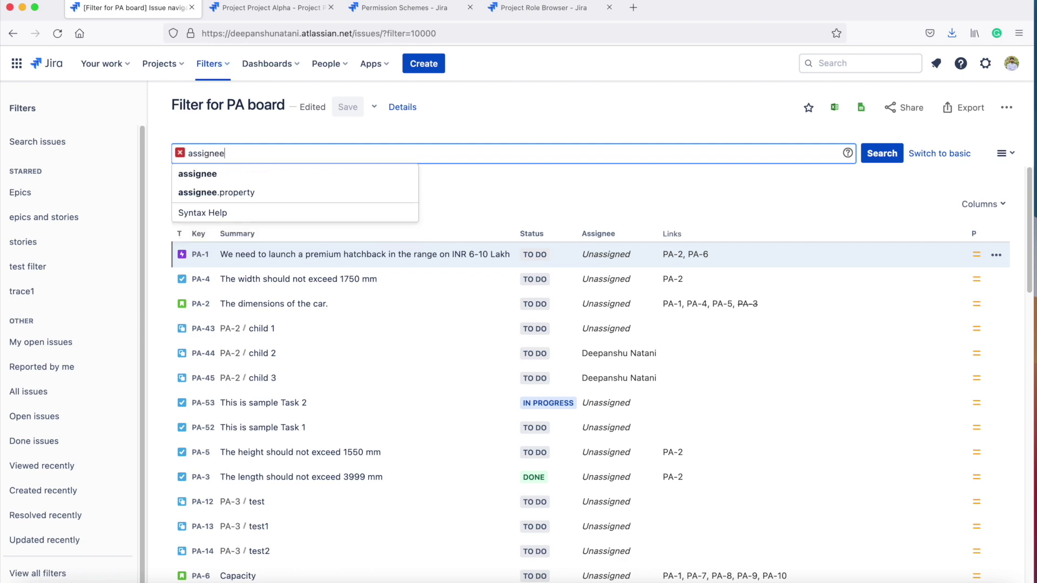
key("Down")
key("Return")
type("=")
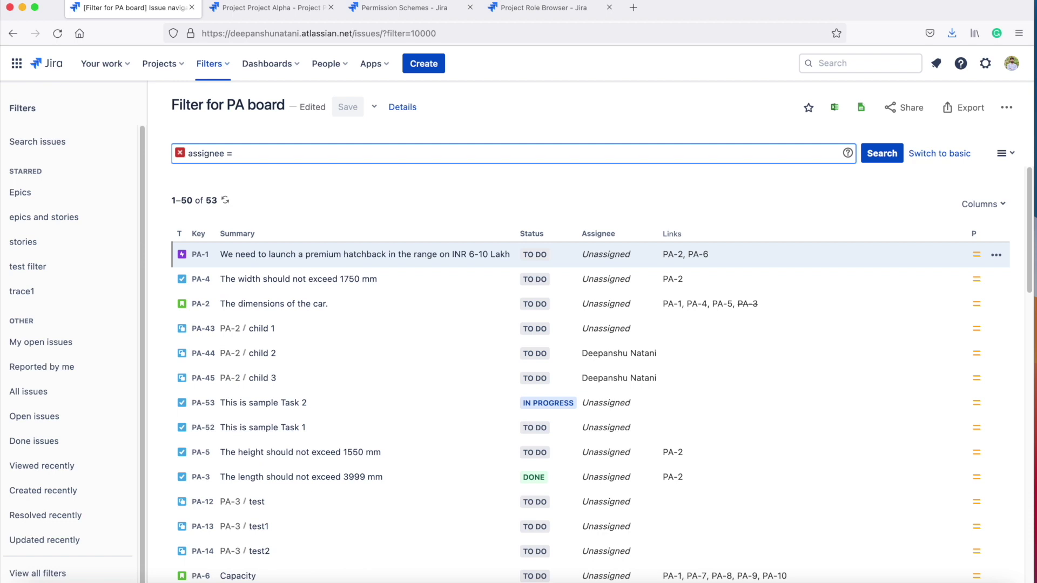
type(" dee")
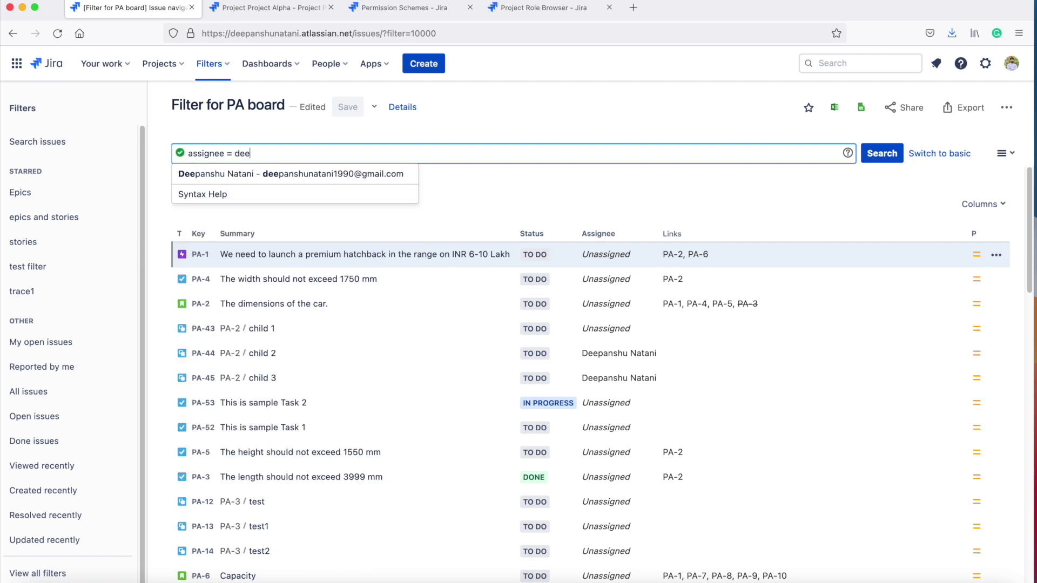
left_click(238, 174)
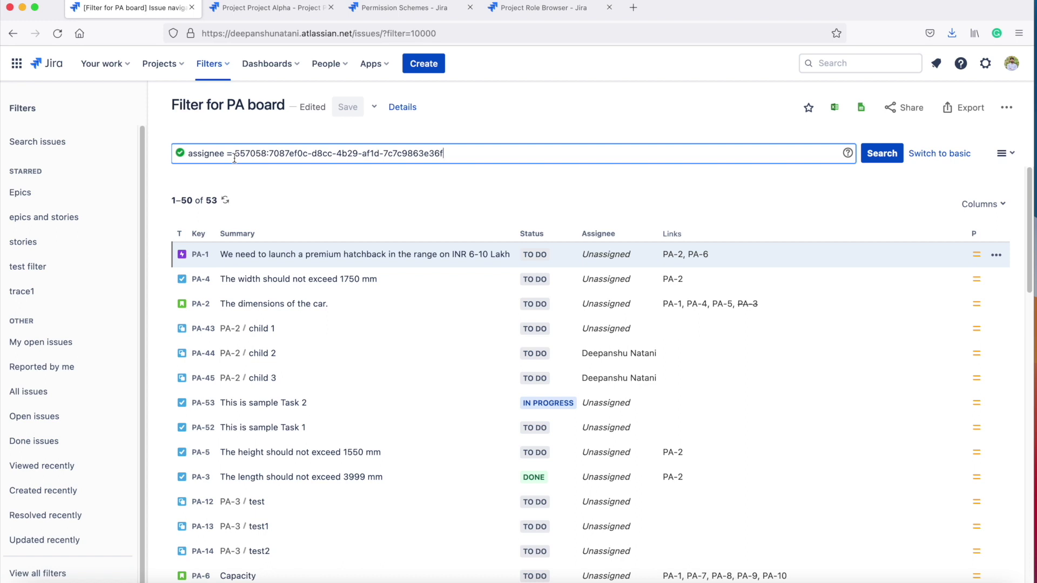
Step: Add "project = PA AND" before the assignee condition and run the query
key("super+a")
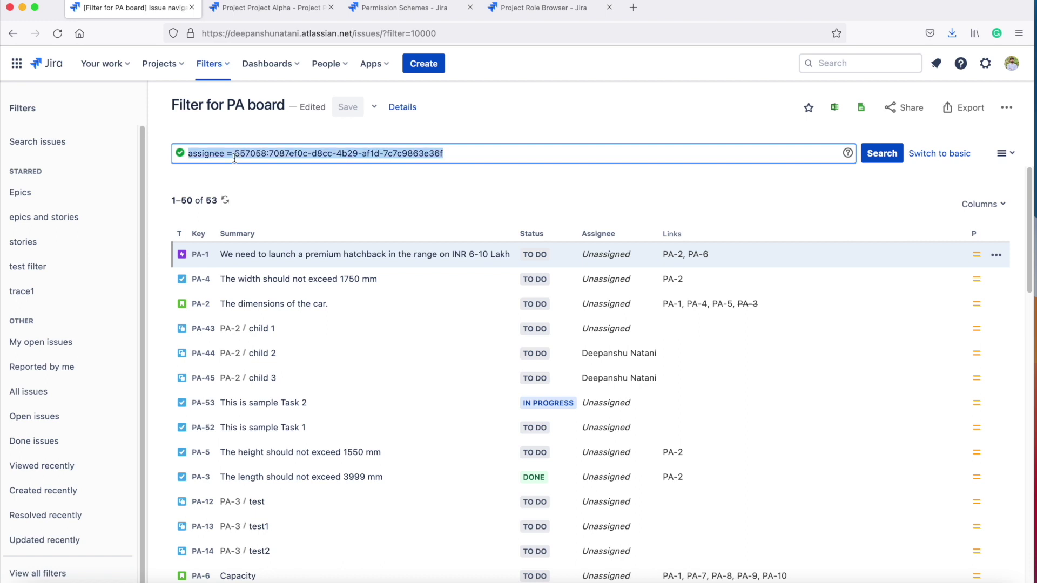
left_click(189, 155)
type("project = PA AND")
left_click(866, 158)
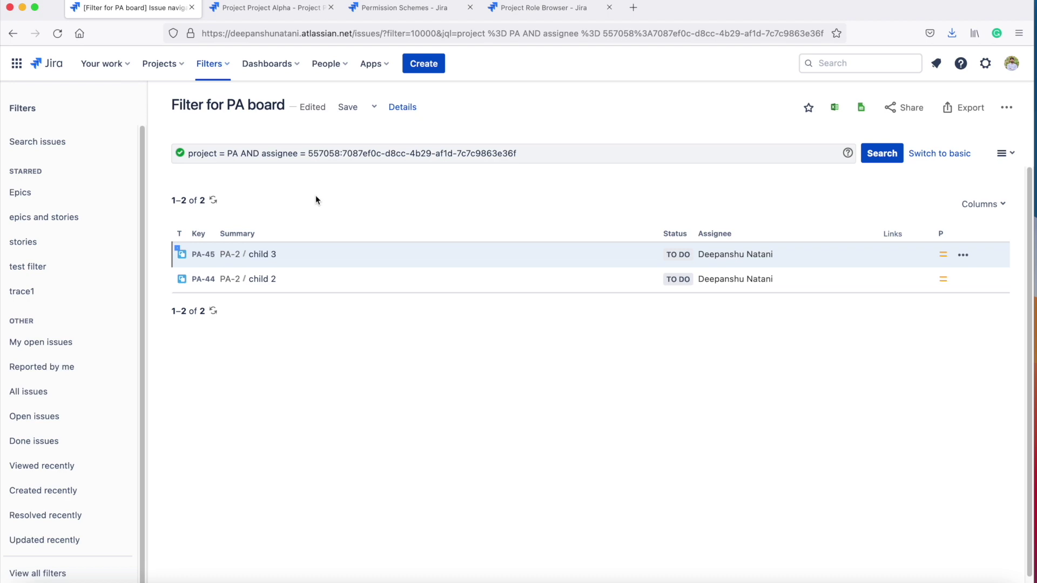
Step: Return to the PA board settings without saving the query and review the filter section
left_click(16, 37)
left_click(16, 37)
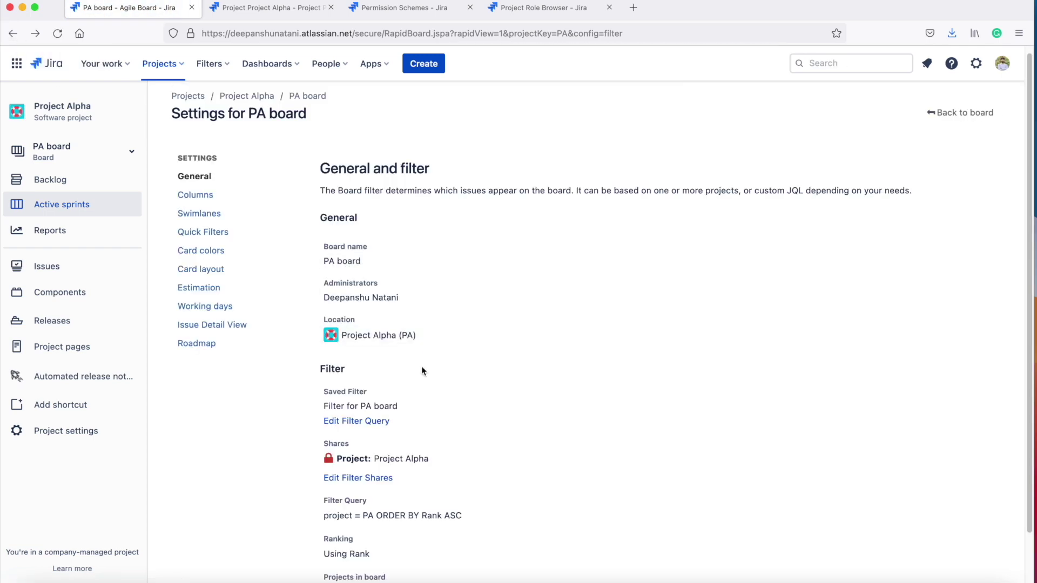
scroll(411, 389, "down", 2)
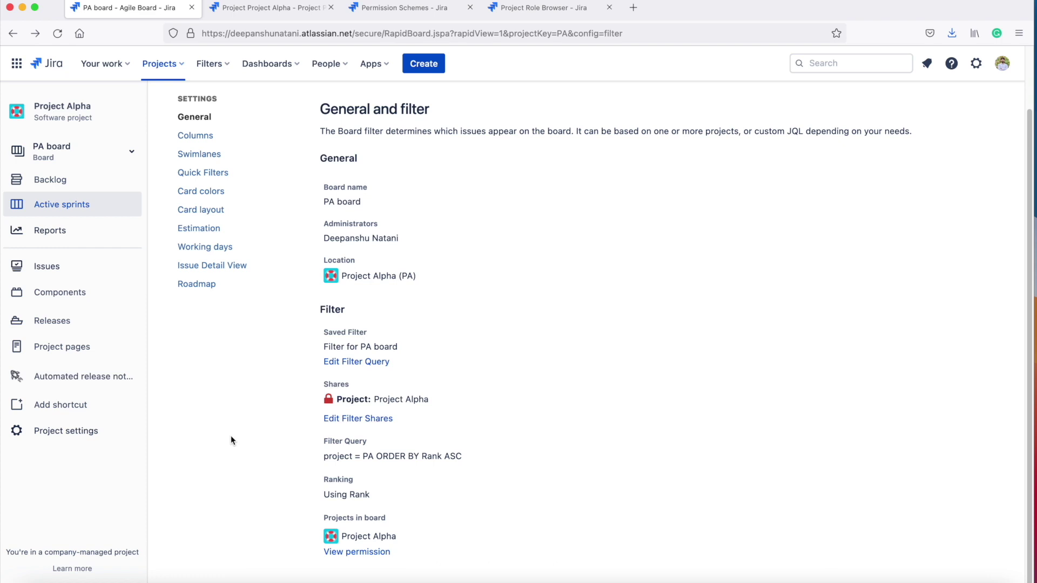
Step: Open Project Alpha's People settings and examine the roles available to the member with the Developers role
left_click(64, 432)
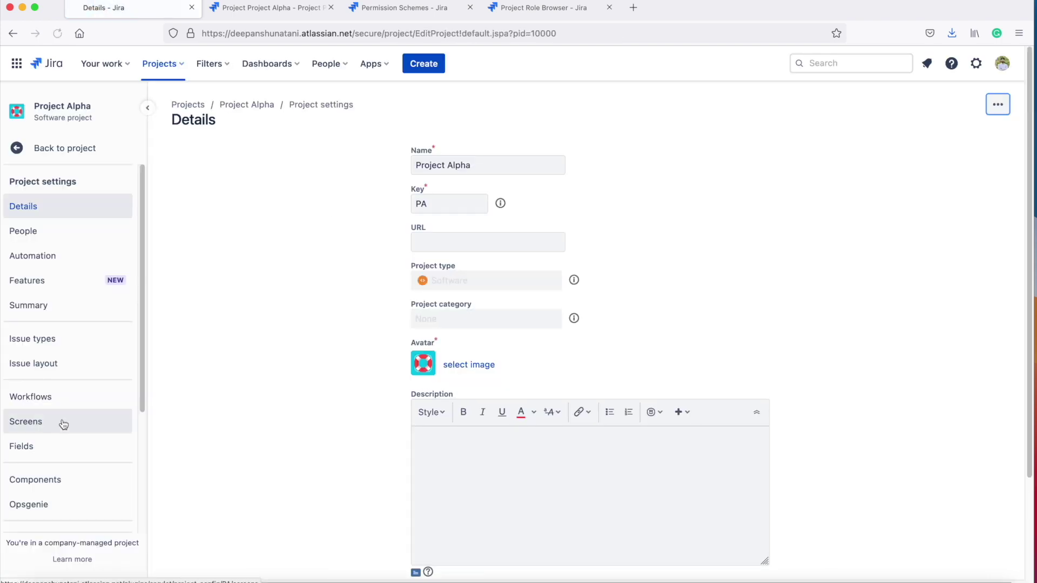
left_click(33, 231)
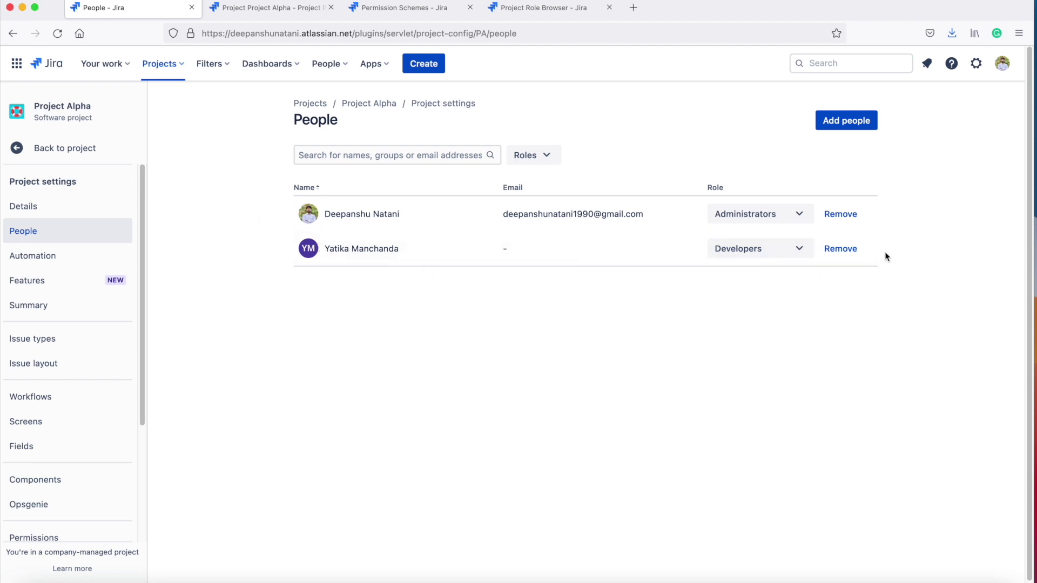
left_click(802, 251)
scroll(731, 322, "down", 2)
scroll(627, 394, "down", 3)
scroll(656, 398, "up", 4)
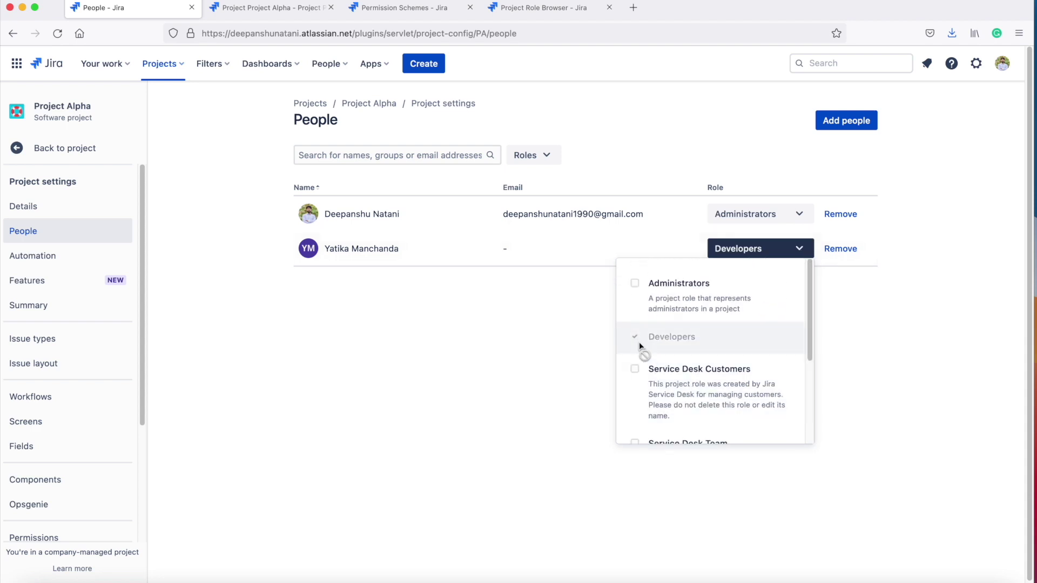
left_click(548, 343)
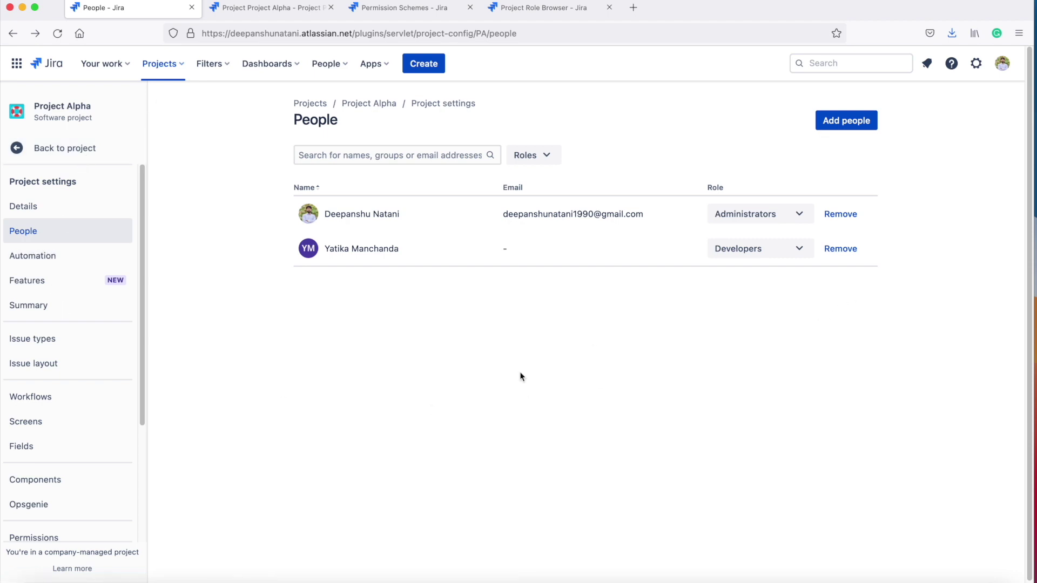
Step: Open Project Alpha's permissions and check which project roles hold the Manage sprints permission
left_click(57, 538)
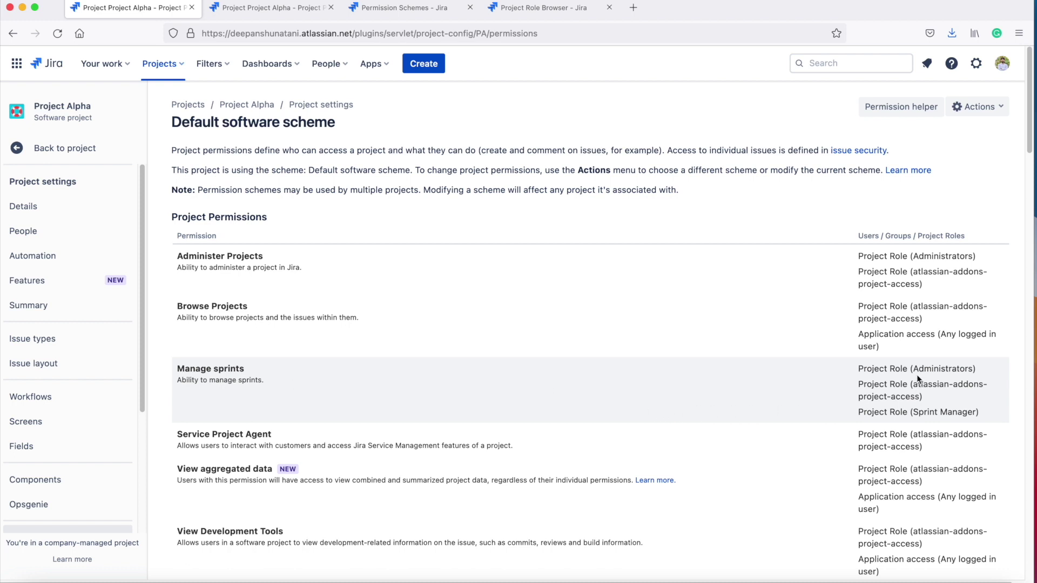
left_click_drag(918, 369, 966, 368)
left_click_drag(913, 412, 980, 412)
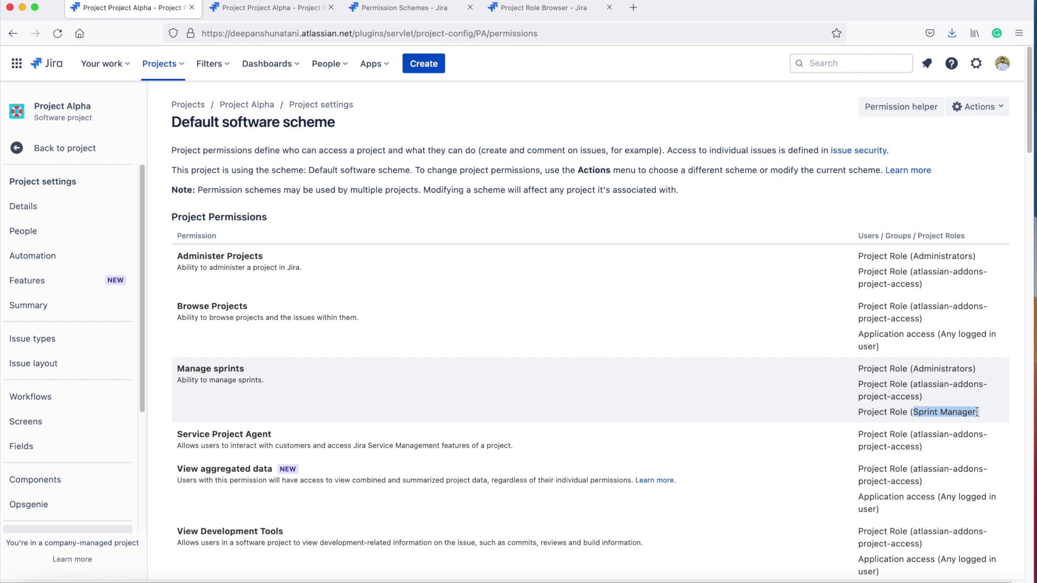
left_click(928, 411)
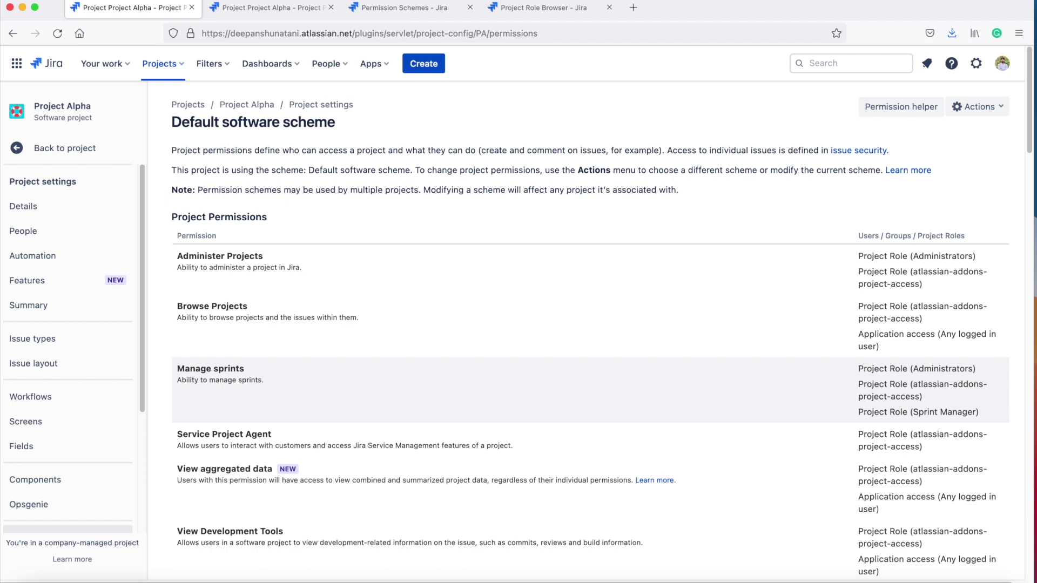
Step: Open the system-wide Project Role Browser and add a project role named Scrum Master
key("period")
left_click(439, 161)
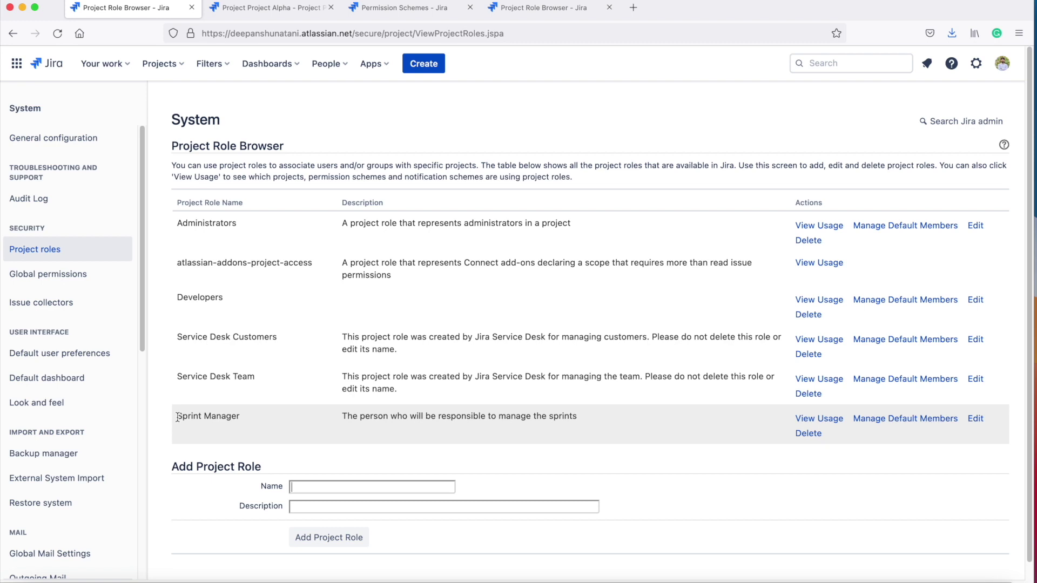
left_click_drag(178, 416, 250, 424)
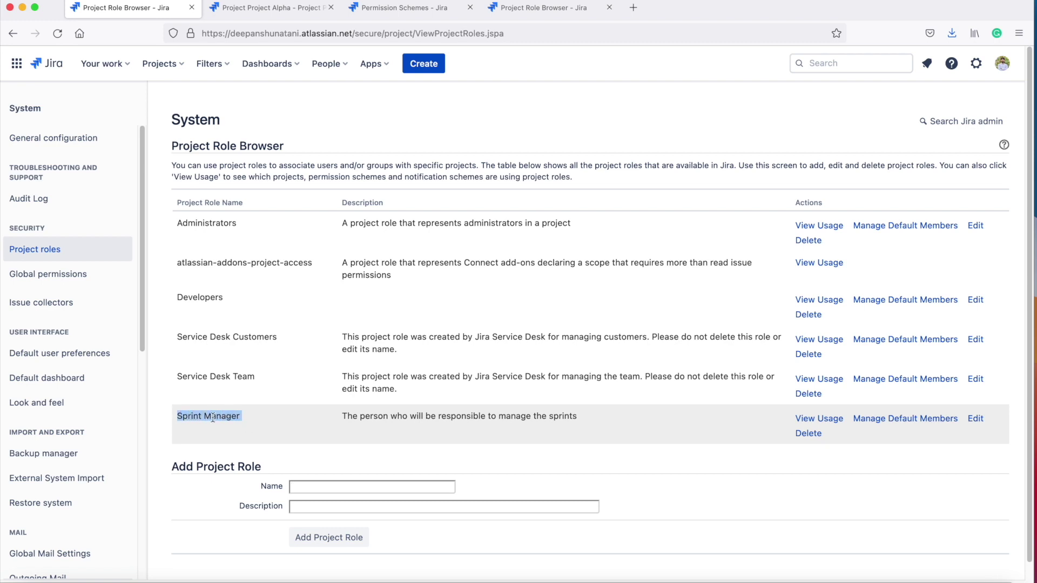
left_click(354, 491)
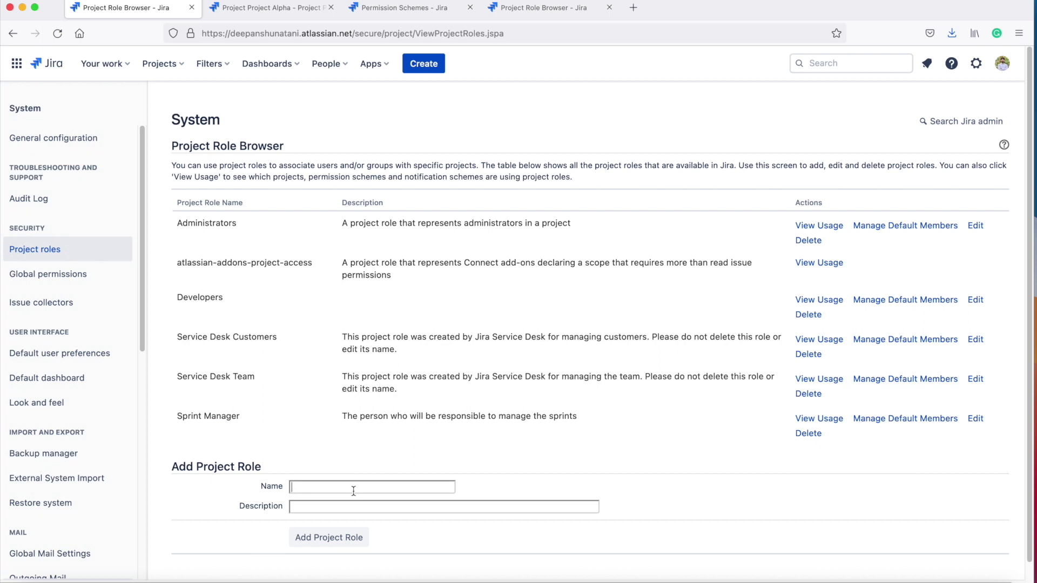
type("Scrum MAst")
key("BackSpace")
key("BackSpace")
key("BackSpace")
type("aste")
left_click(340, 539)
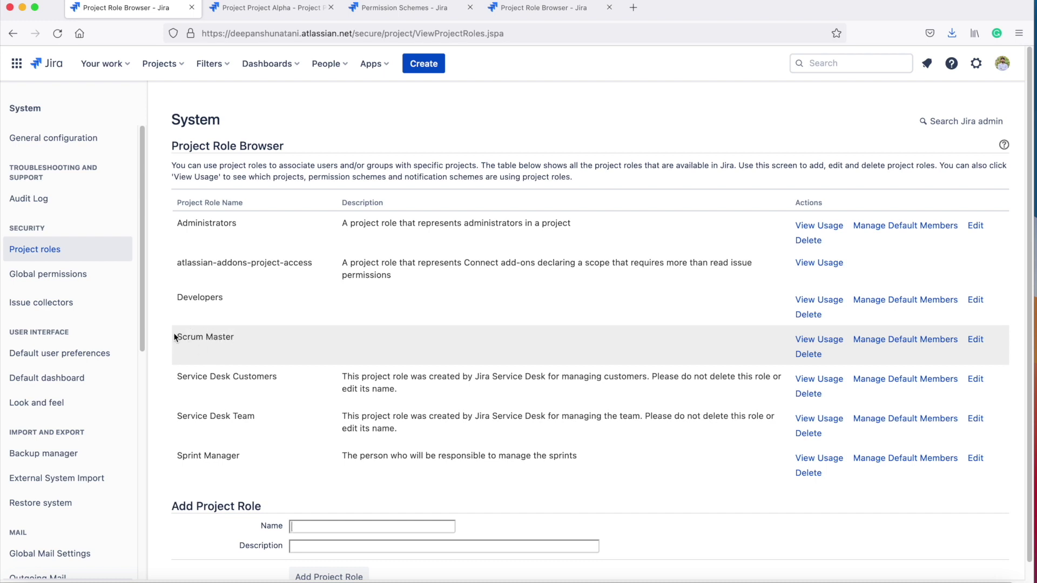
Step: Edit Project Alpha's Default software scheme to grant the Manage sprints permission to the Scrum Master project role
left_click(8, 35)
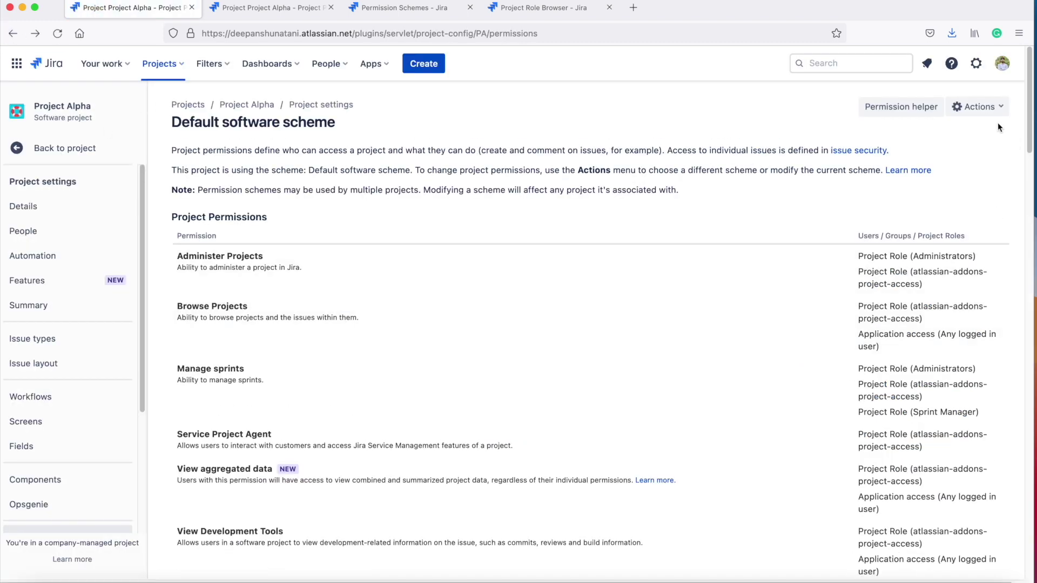
left_click(987, 115)
left_click(946, 132)
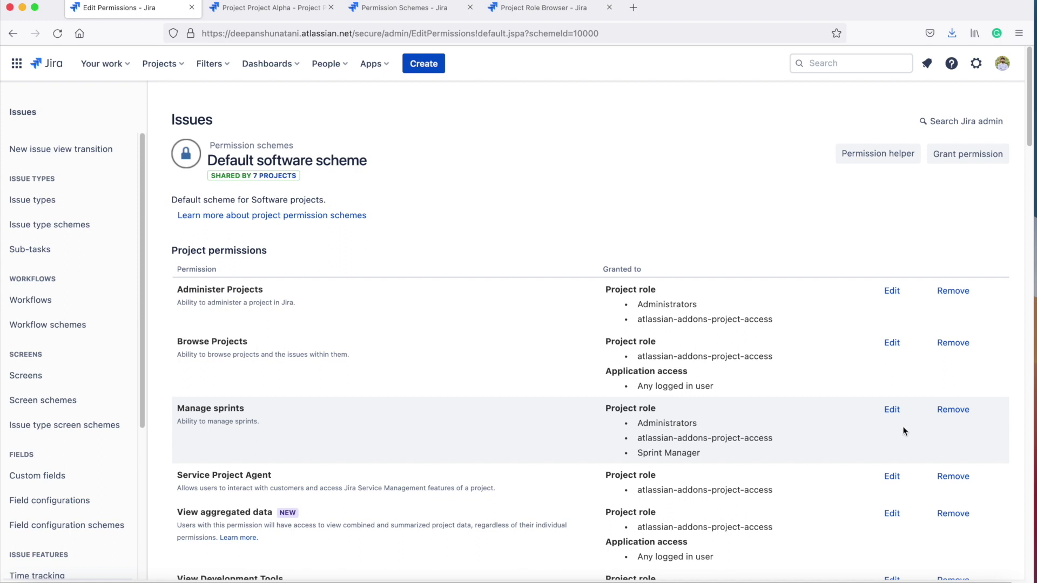
left_click(892, 411)
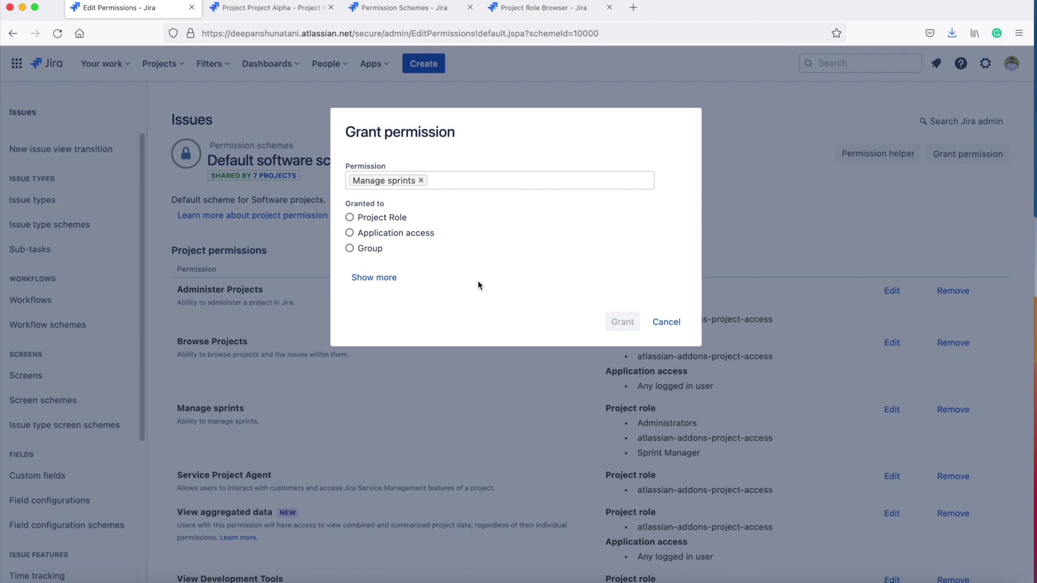
left_click(365, 218)
left_click(426, 244)
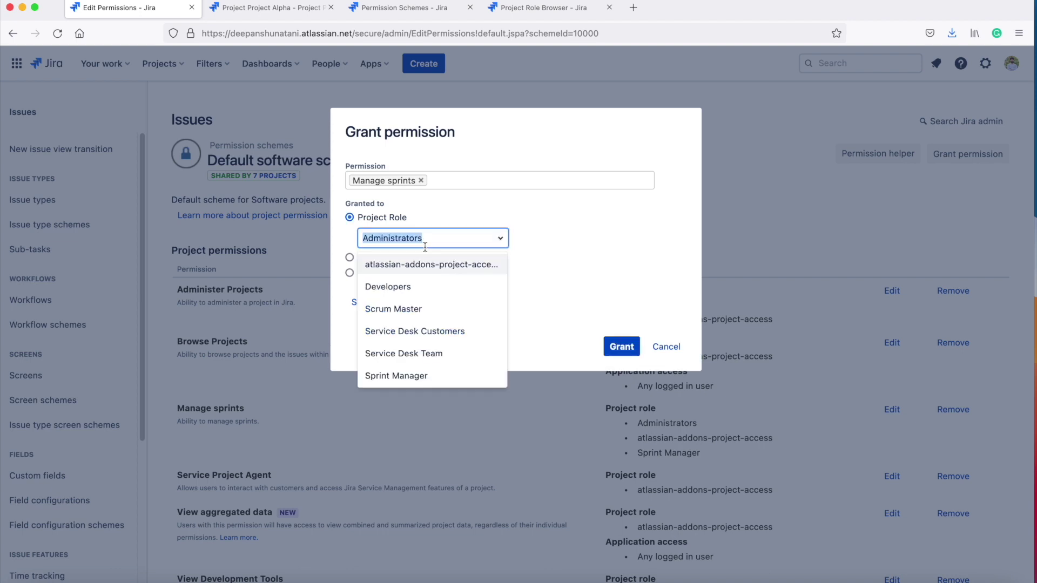
left_click(413, 310)
left_click(622, 346)
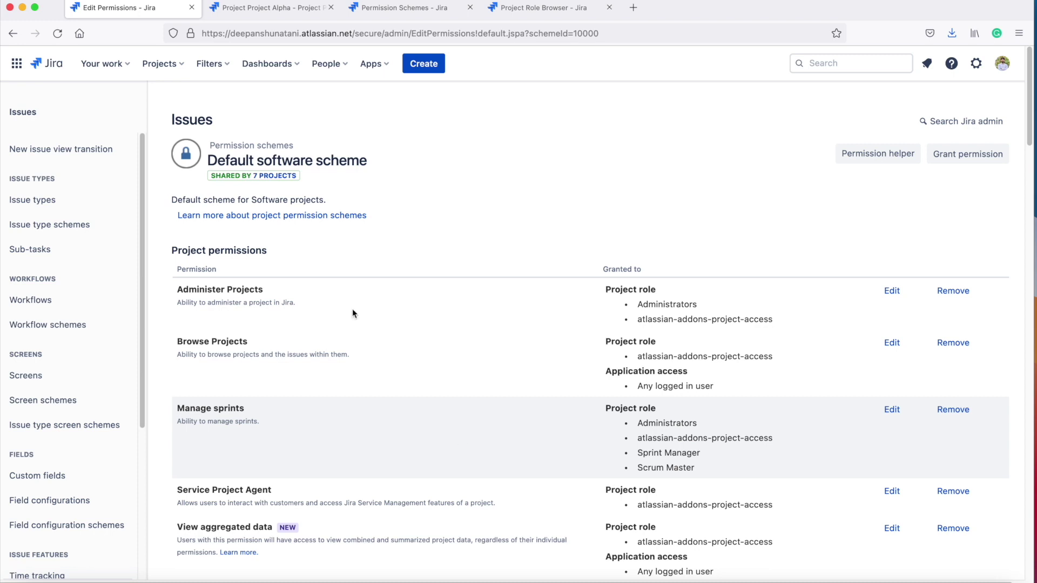
Step: In Project Alpha's People settings, additionally assign the Sprint Manager role to the member with the Developers role
left_click(170, 67)
left_click(177, 106)
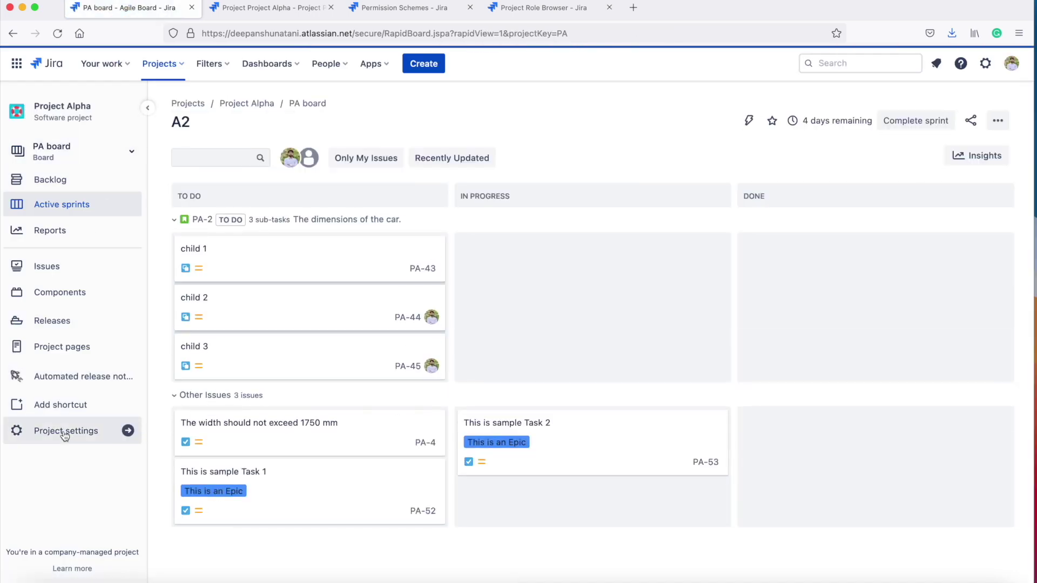
left_click(65, 437)
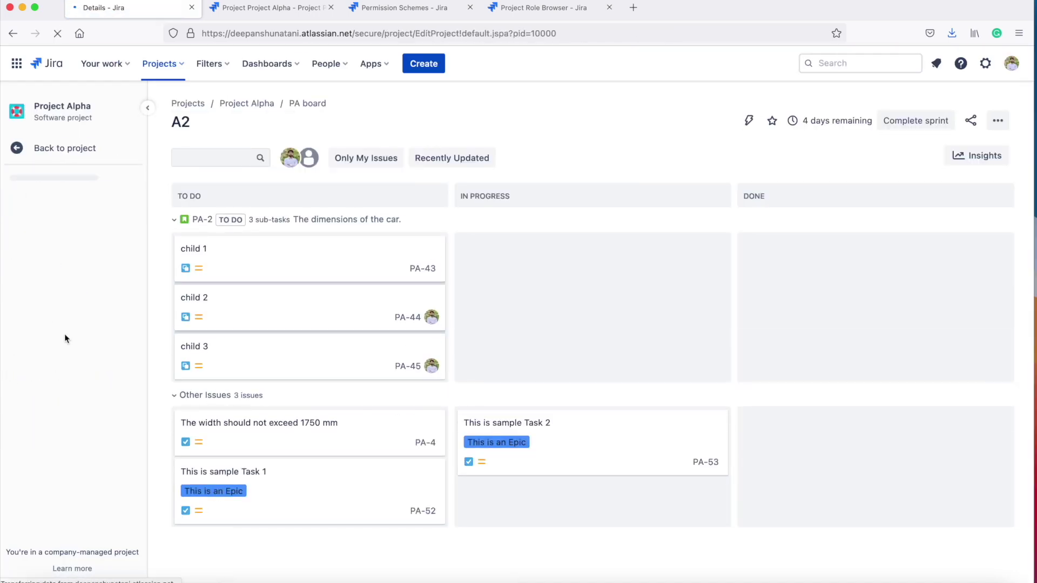
left_click(28, 233)
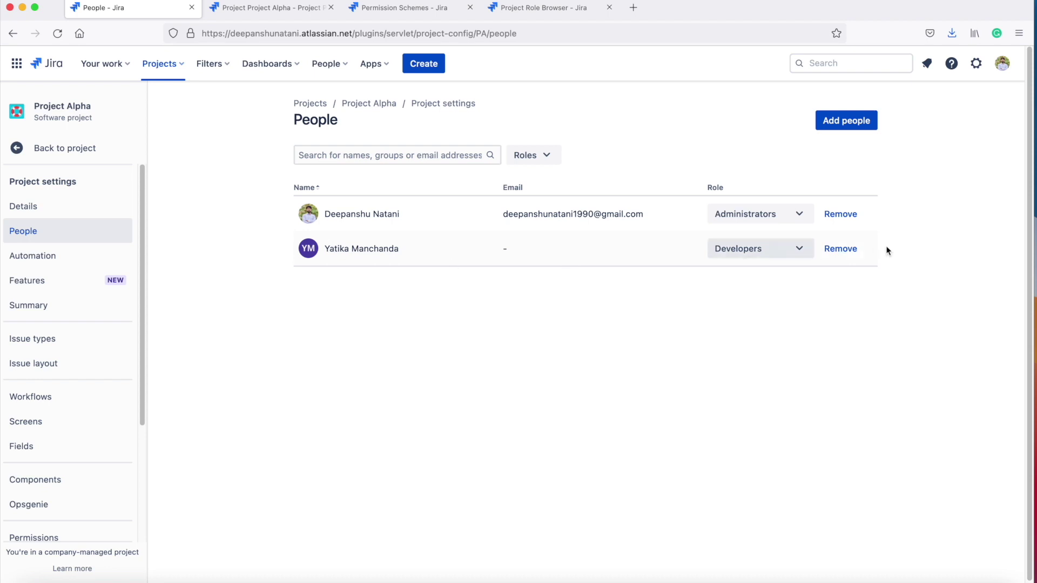
left_click(796, 249)
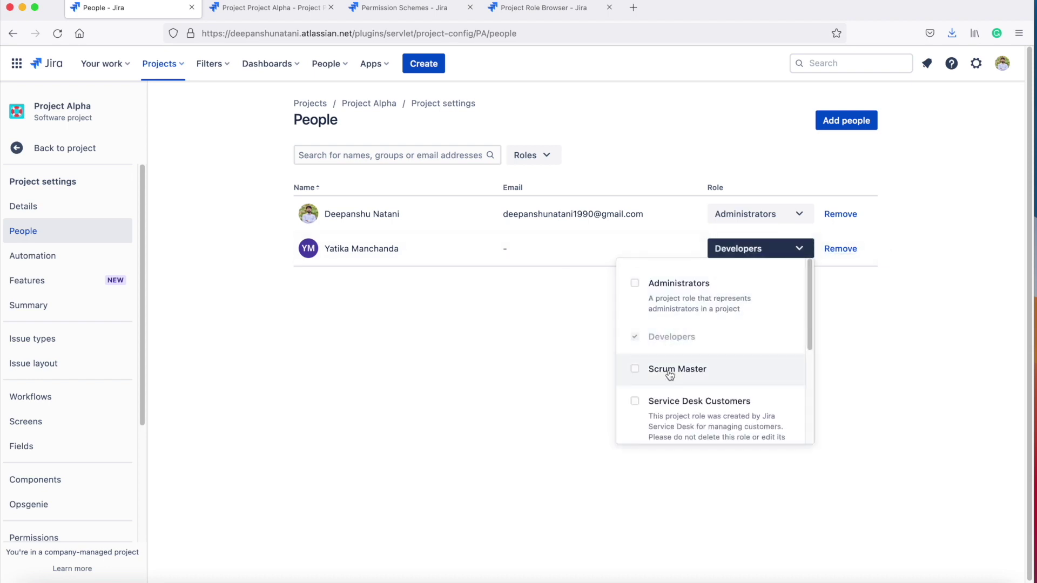
scroll(673, 389, "down", 3)
scroll(673, 390, "down", 2)
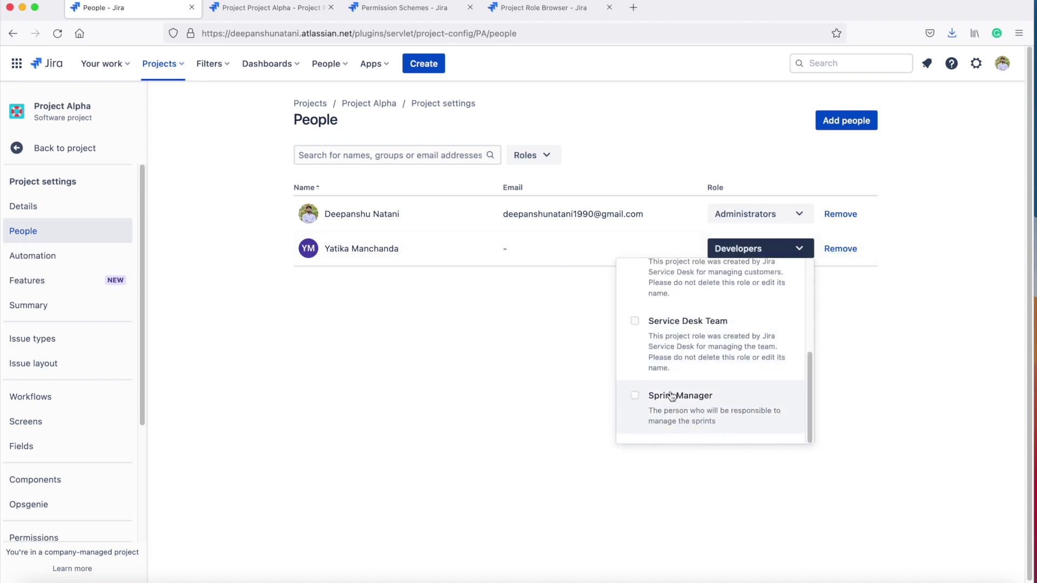
left_click(670, 398)
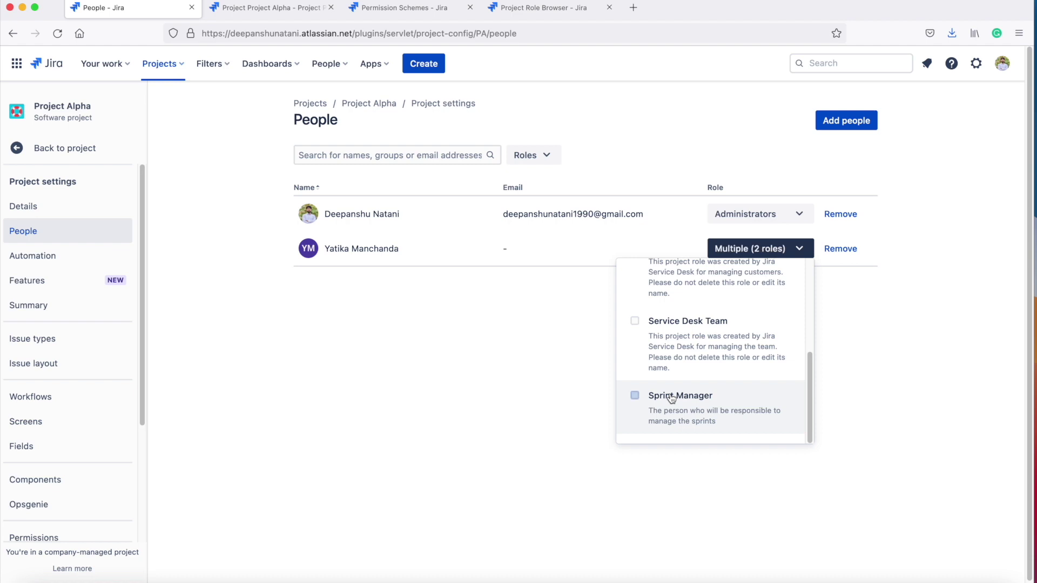
left_click(947, 370)
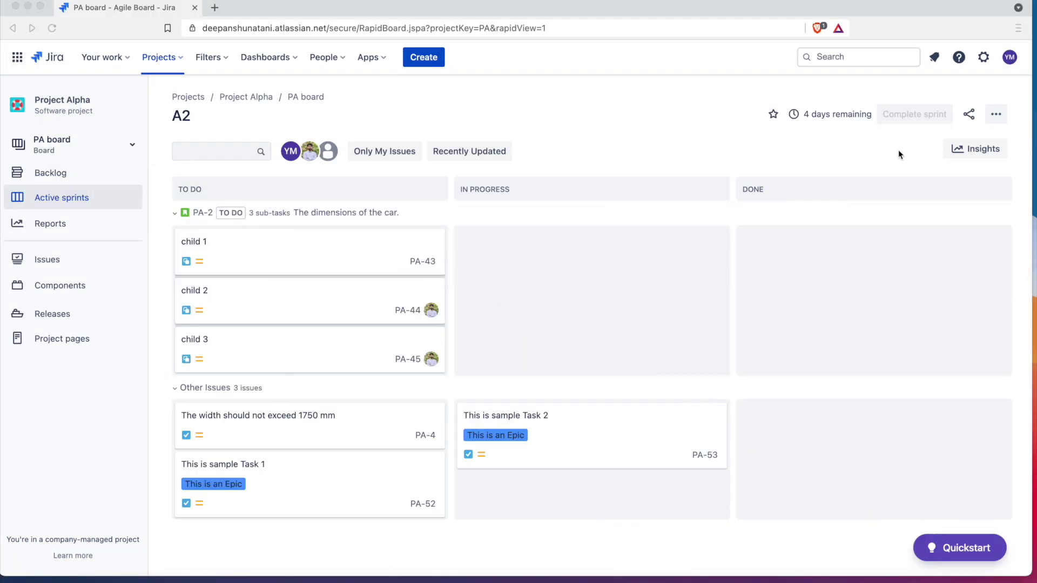
Step: Reload the PA board in the other member's browser session and open its backlog to check sprint access
left_click(50, 28)
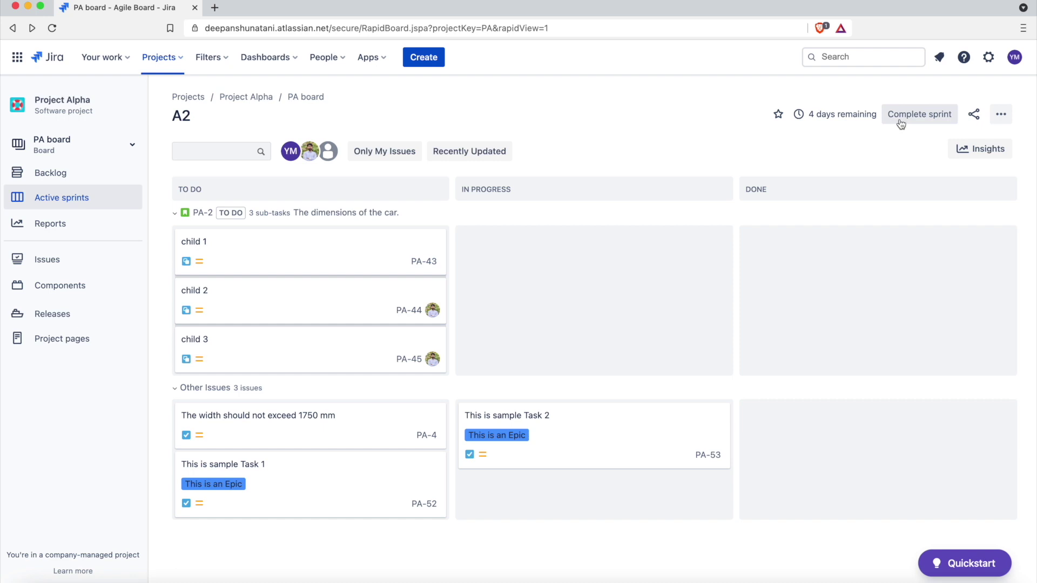
left_click(48, 178)
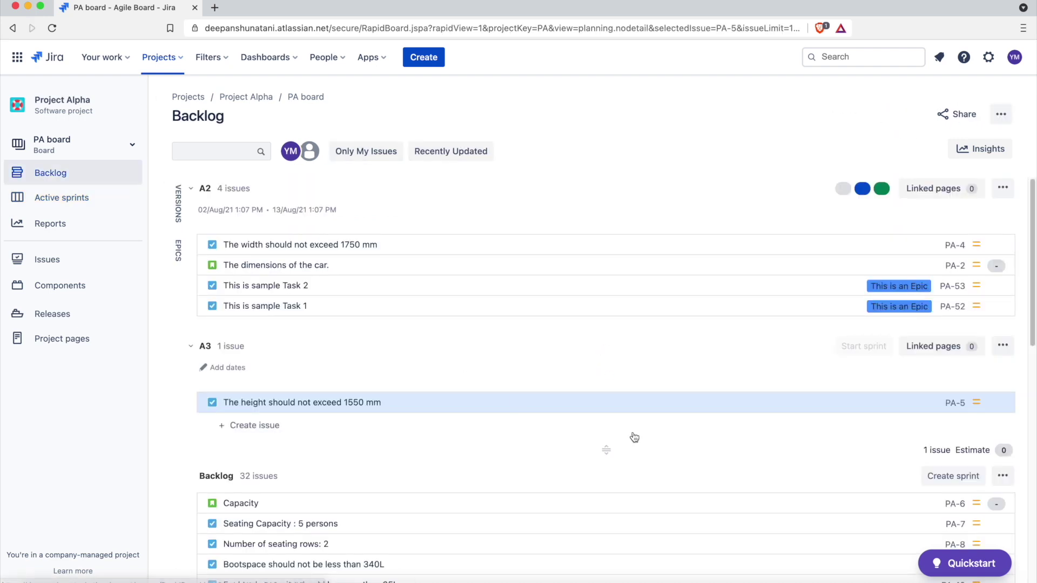